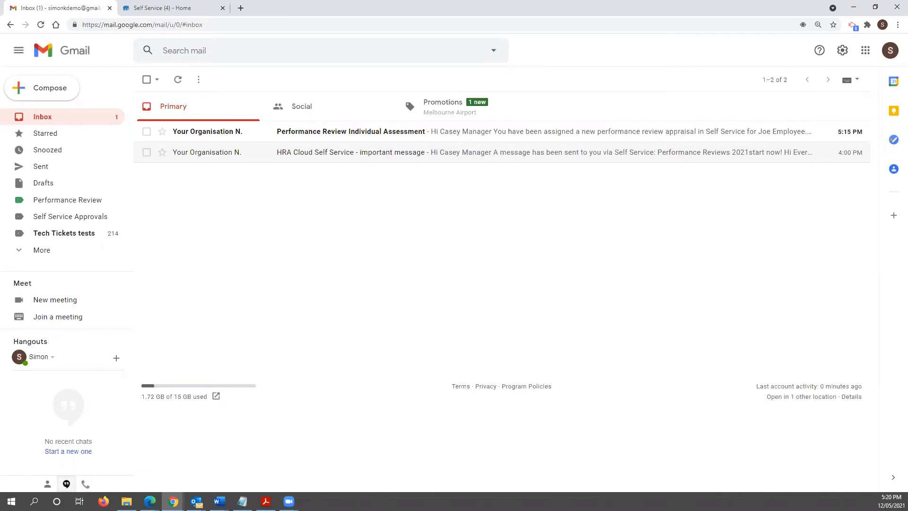
- Read the Performance Review Individual Assessment email (18 Jun 2021 deadline), then return to Self Service
click(335, 131)
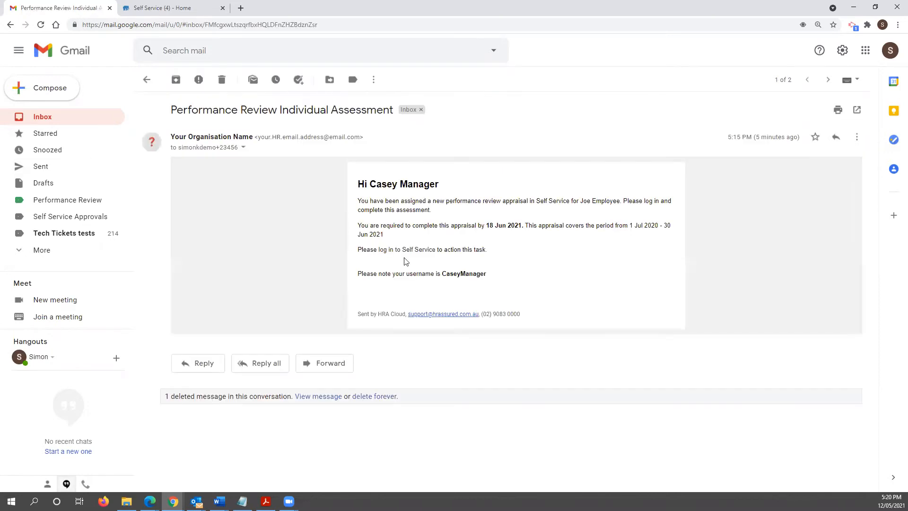
click(142, 6)
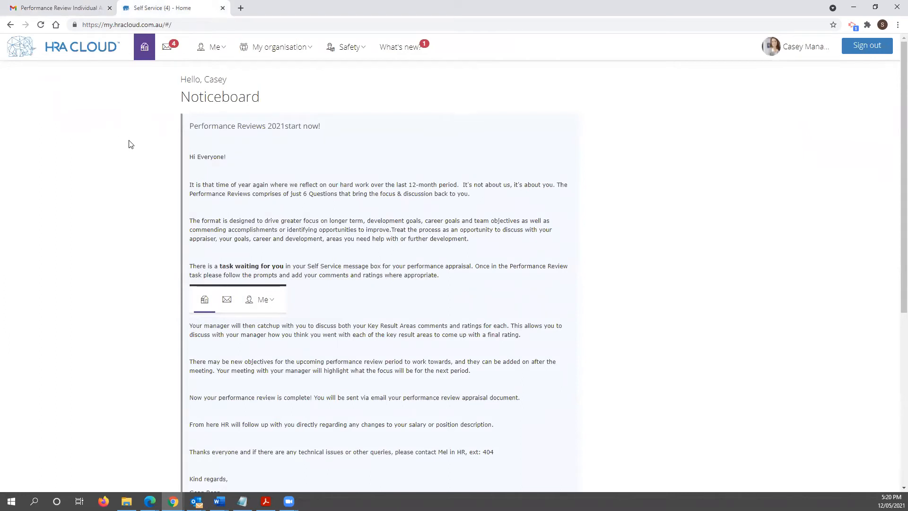
- Skim the Noticeboard, then bring up the inbox listing four pending assessment tasks
scroll(142, 152, down, 2)
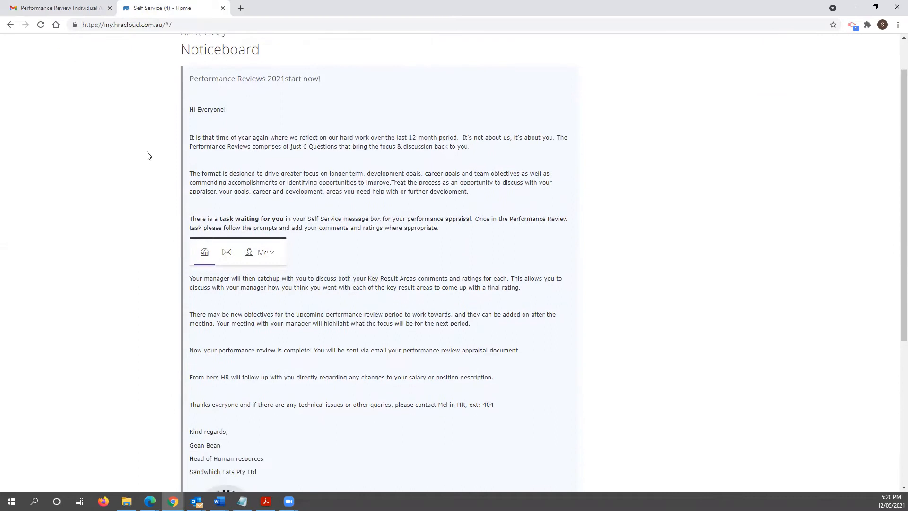
scroll(140, 190, down, 1)
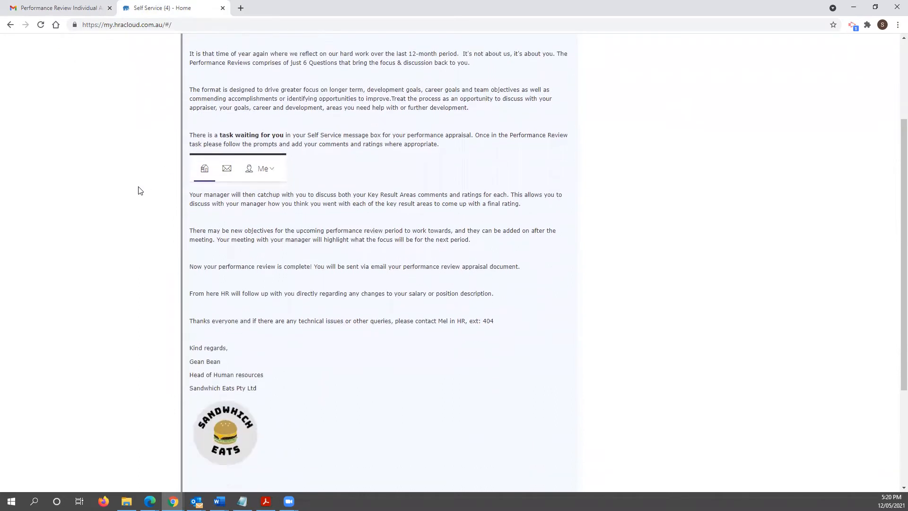
scroll(141, 190, down, 3)
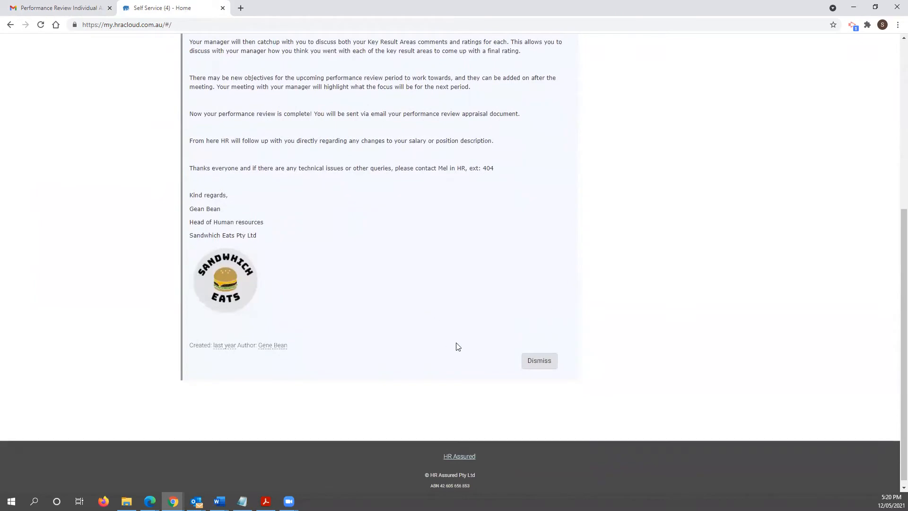
scroll(396, 290, up, 1)
scroll(396, 290, up, 5)
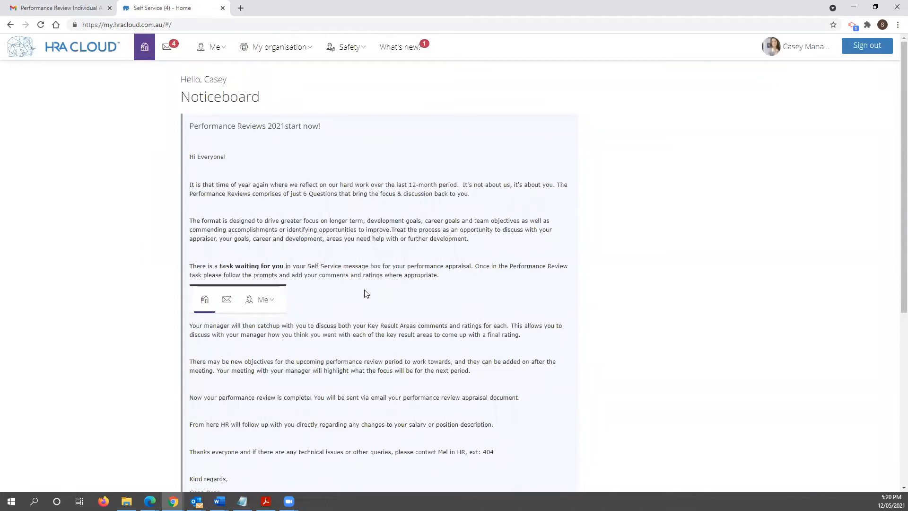
click(174, 47)
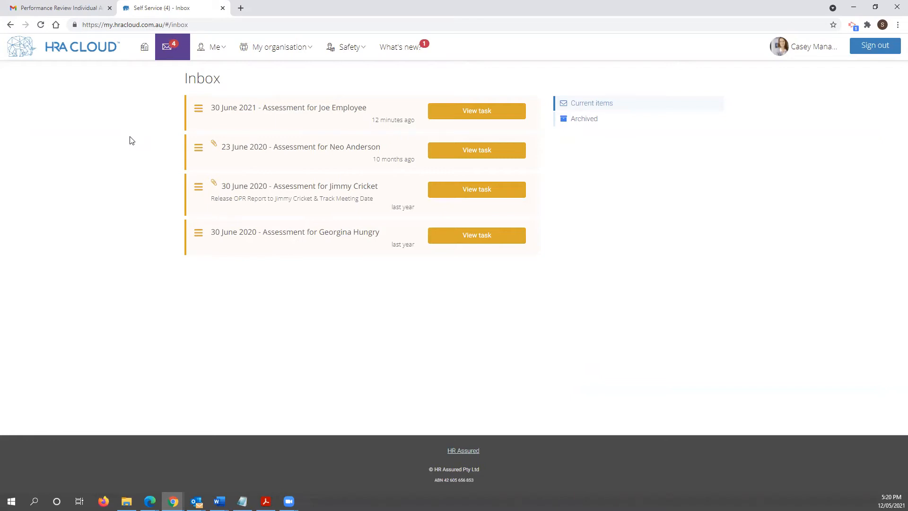
- Open the 30 June 2021 assessment task and follow its Performance Reviews link
click(327, 116)
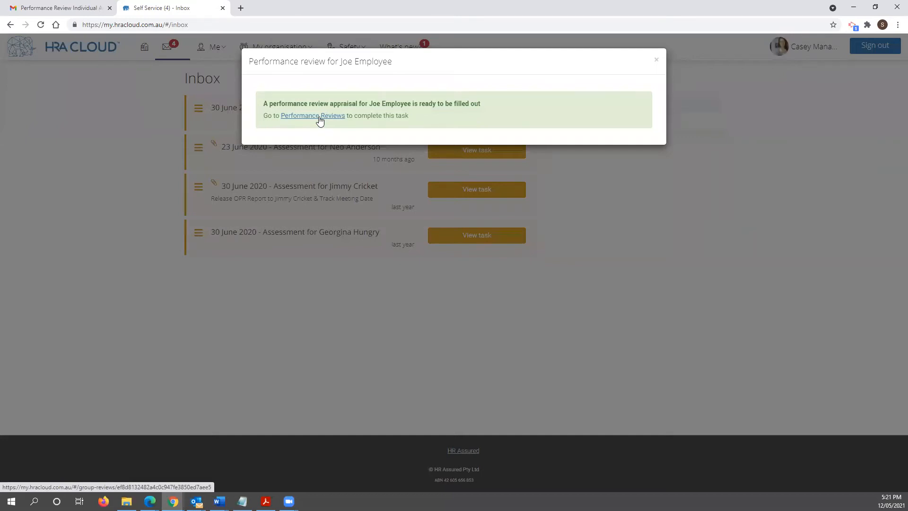
click(320, 119)
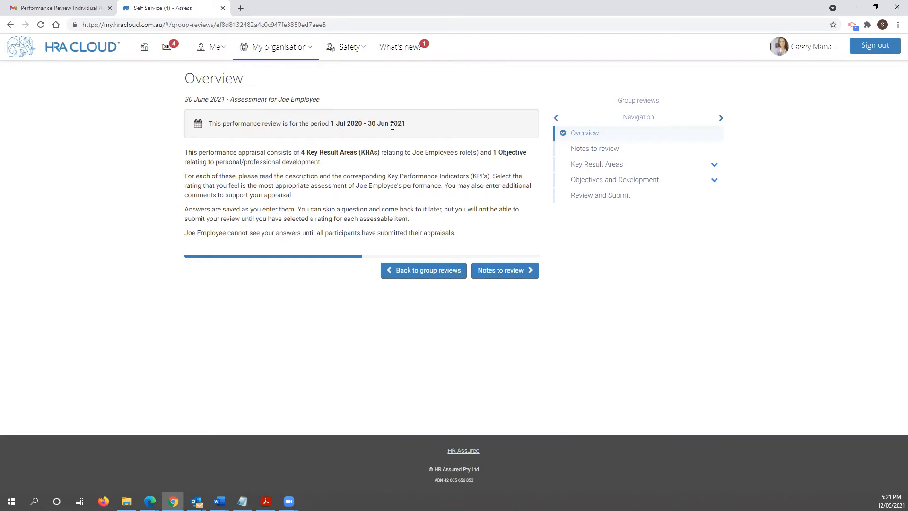
- Review the flagged performance note, then proceed to the first key result area, Adaptability
click(494, 271)
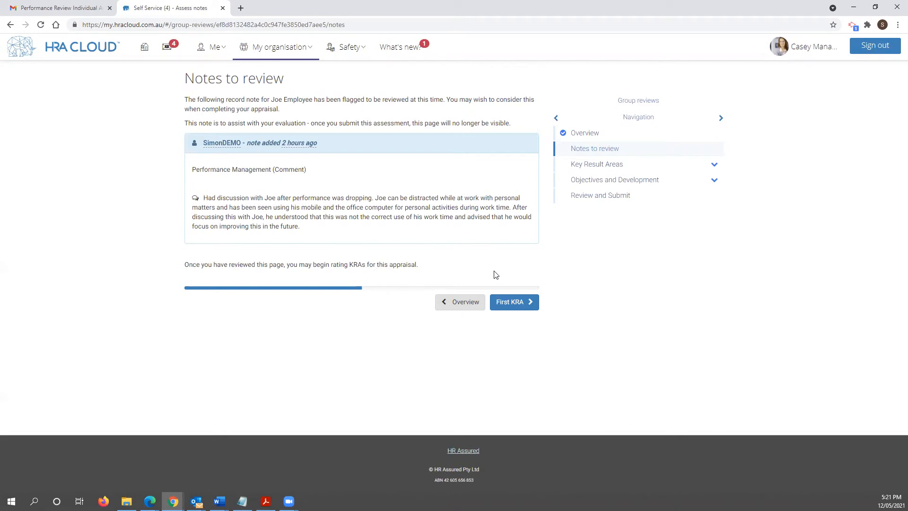
click(512, 306)
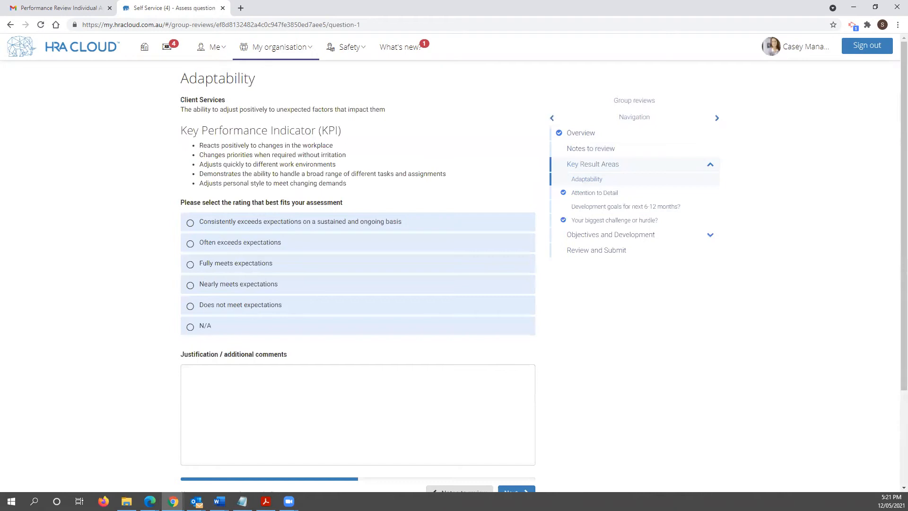
- Rate Adaptability 'Often exceeds expectations' and paste the prepared justification comment from Word
key(alt+Tab)
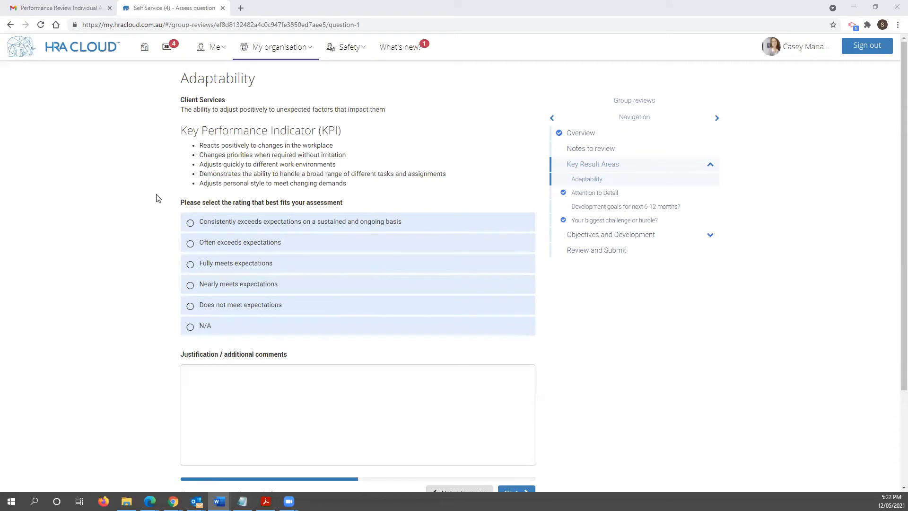
click(207, 246)
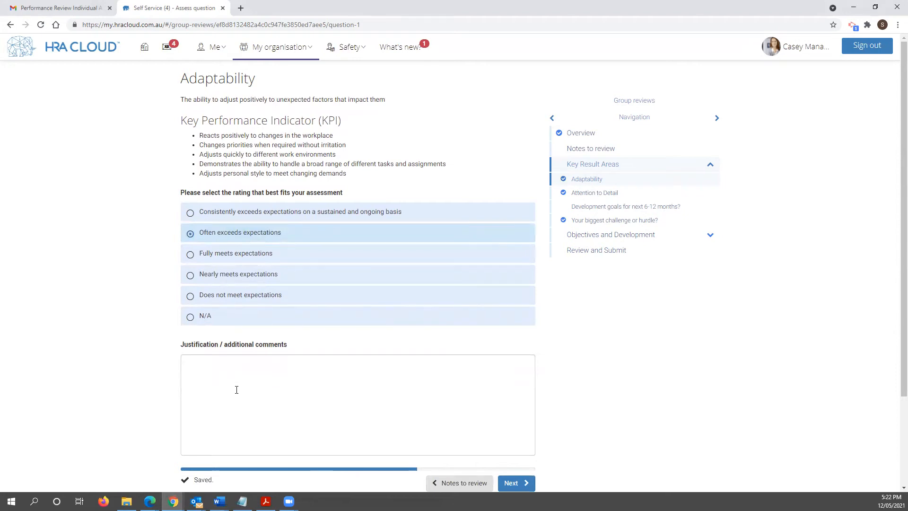
click(237, 389)
text(Joe has done well in this area especially with the large change that not only occurred within our workplace but also in the wider economy. Joe has taken this change and adapted in his stride, allowing him to swiftly pick up and be back on track after this shift to his working environment and communication structure. Joe can still develop in this area, however, is starting to increase his performance. With more time and effort, he will soon exceed expectations.)
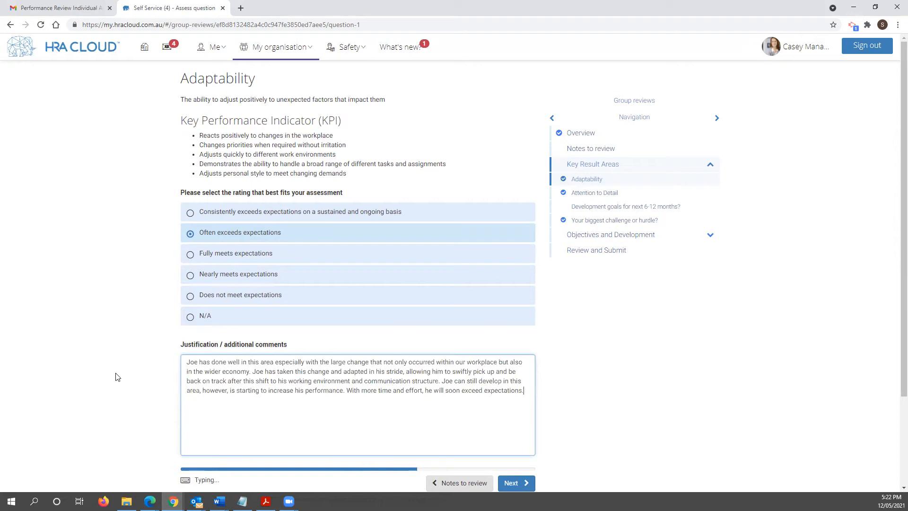
click(525, 483)
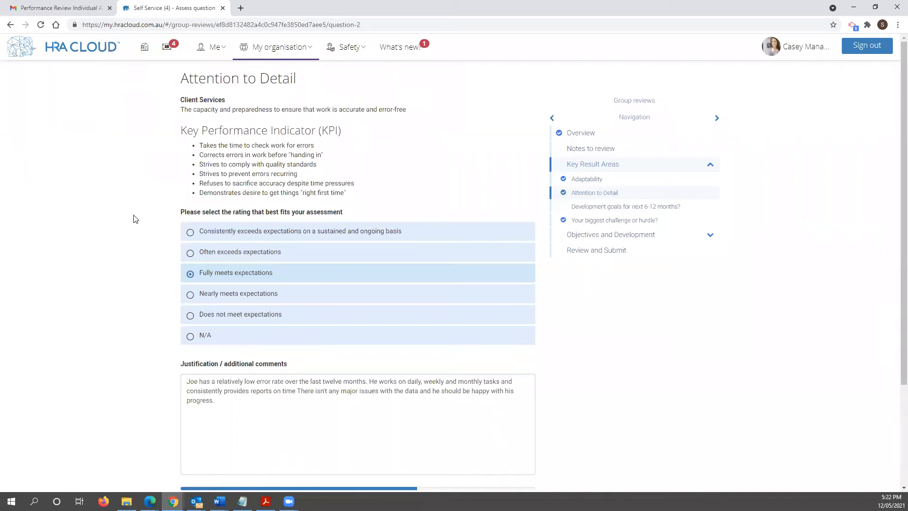
- Keep Attention to Detail at Fully meets expectations and continue to the development goals question
scroll(381, 291, down, 2)
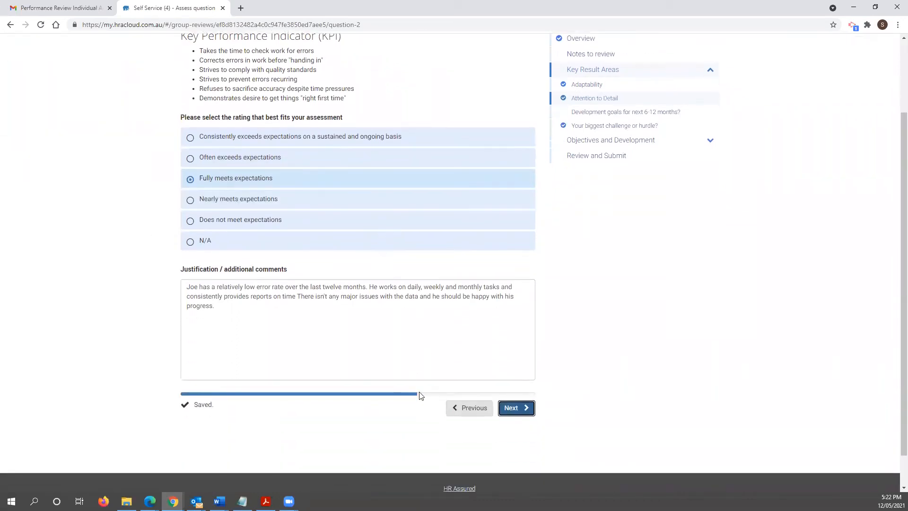
click(524, 408)
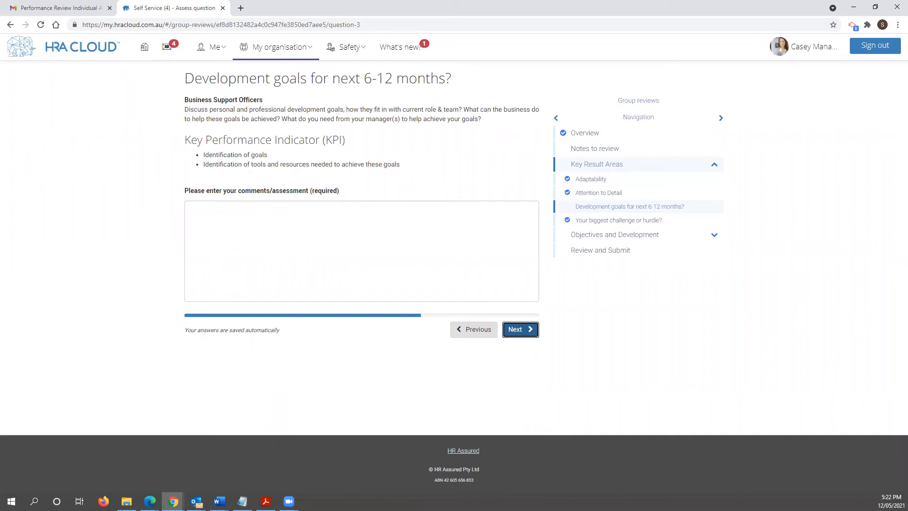
- Paste the prepared comment pledging support for the employee's 12-month development goals
key(alt+Tab)
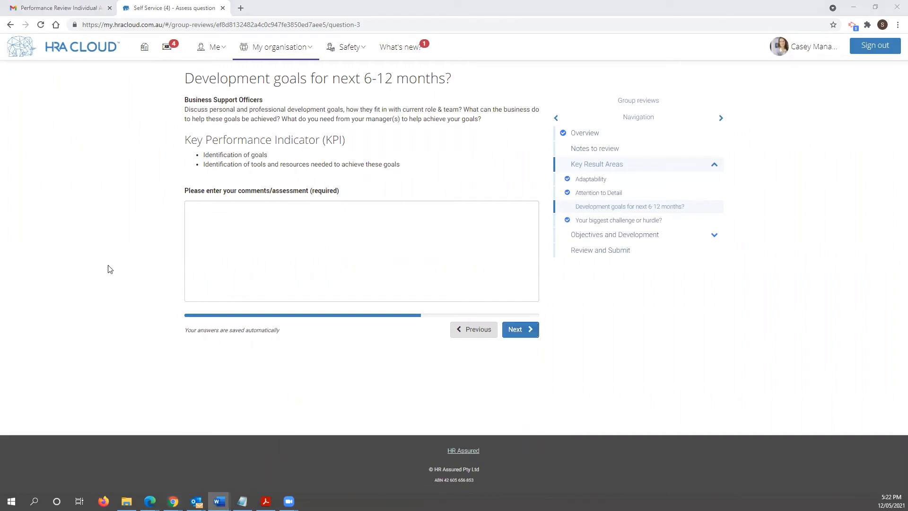
click(283, 220)
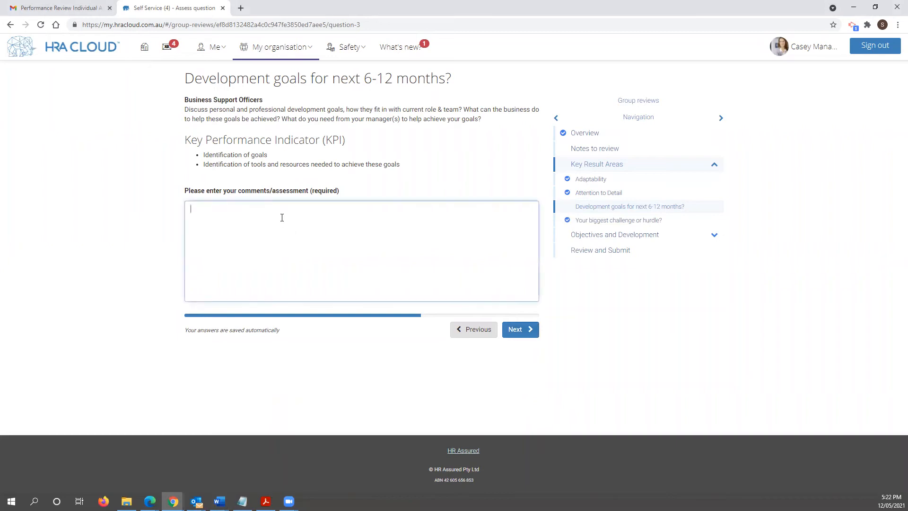
text(I will look forward to Joe's feedback on where his goals will be for the next 12 month period. I look forward to supporting this growth.)
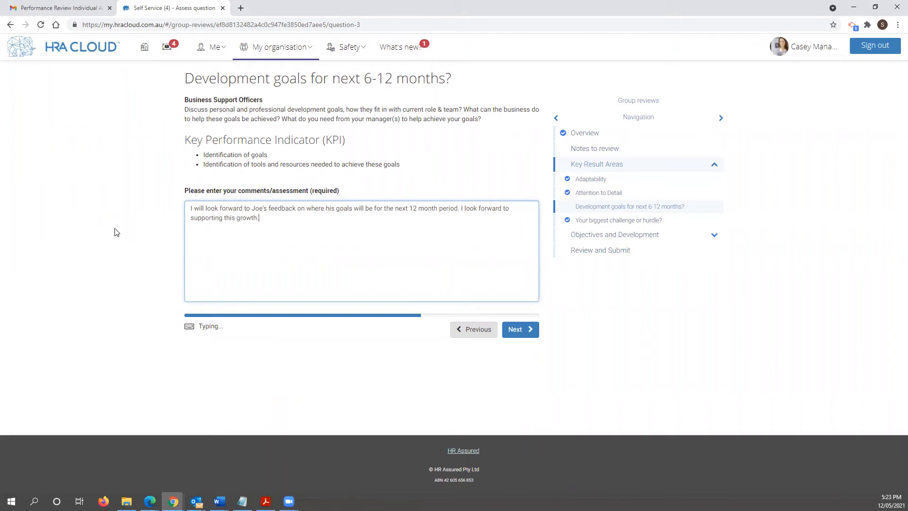
click(521, 327)
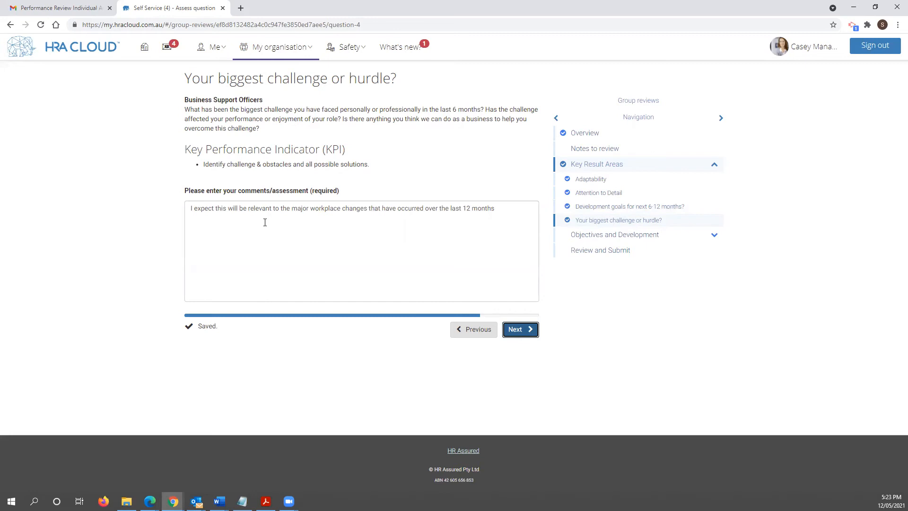
- Pass the biggest challenge question to reach the Develop your communication skills objective
click(516, 329)
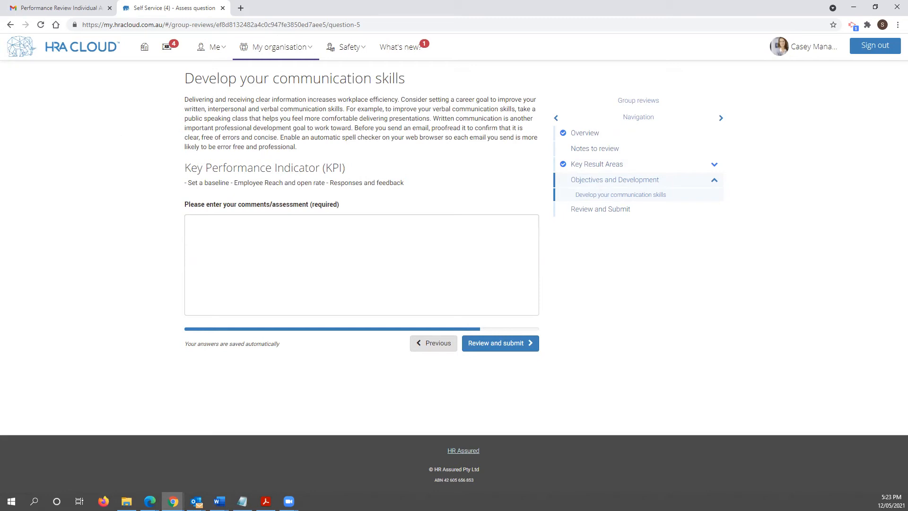
- Paste the comment on closing off the communication skills goal and go to the submission summary
key(alt+Tab)
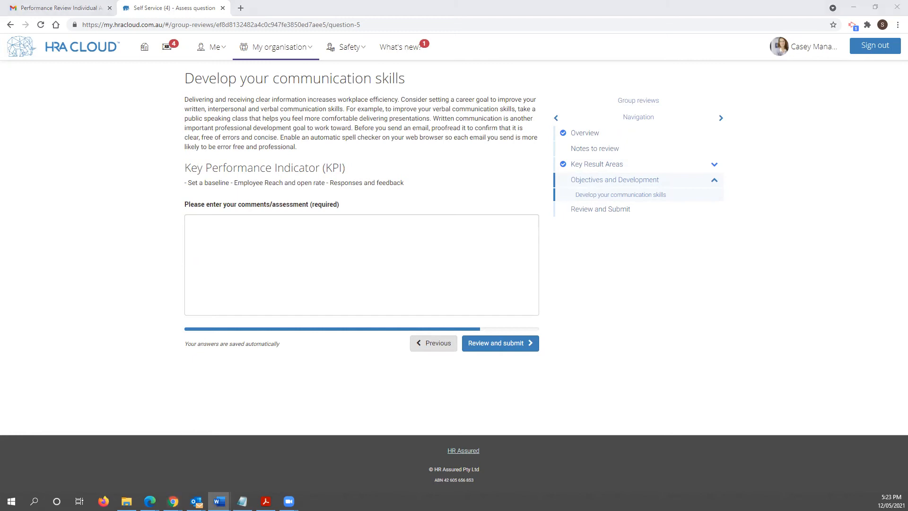
click(409, 252)
text(Communication has improved since last period and I am happy to say that Joe is achieving this goal set out 12 months ago. This can probably be closed off and another goal put in its place.)
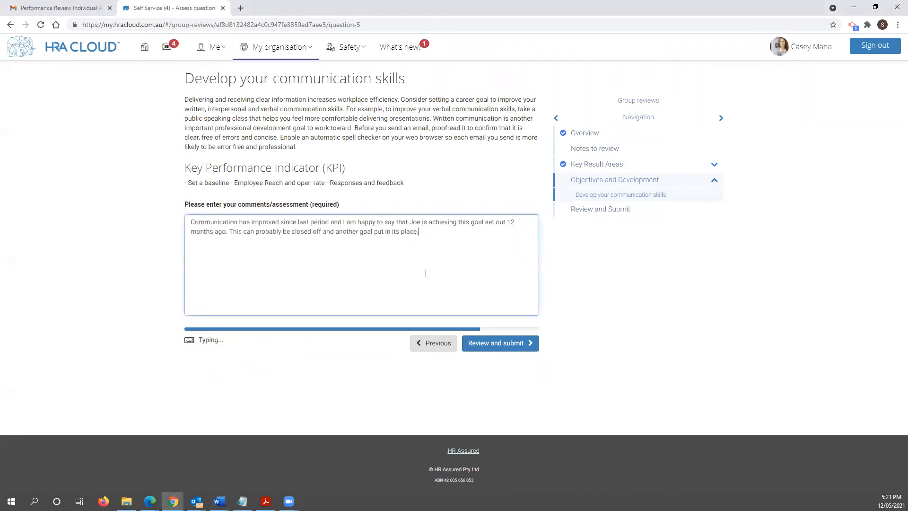
click(531, 347)
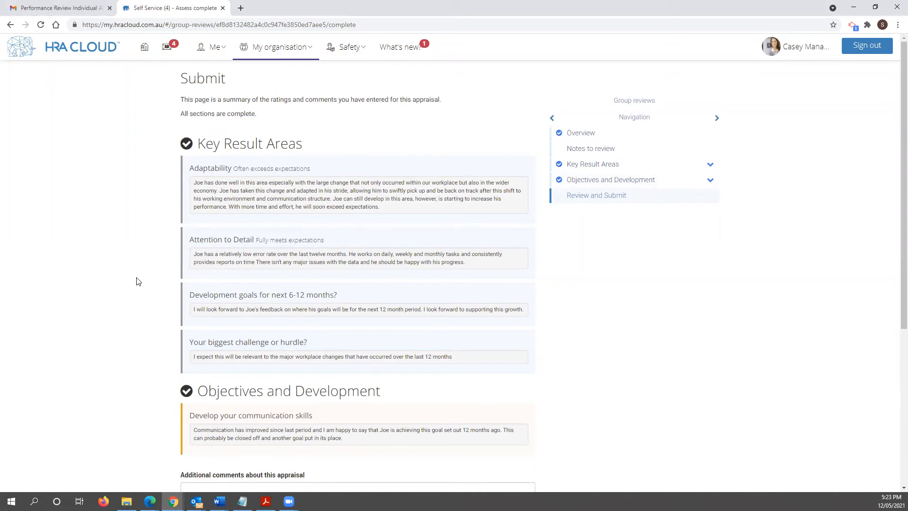
- Scroll to the end of the summary and submit the manager's appraisal
scroll(138, 282, down, 1)
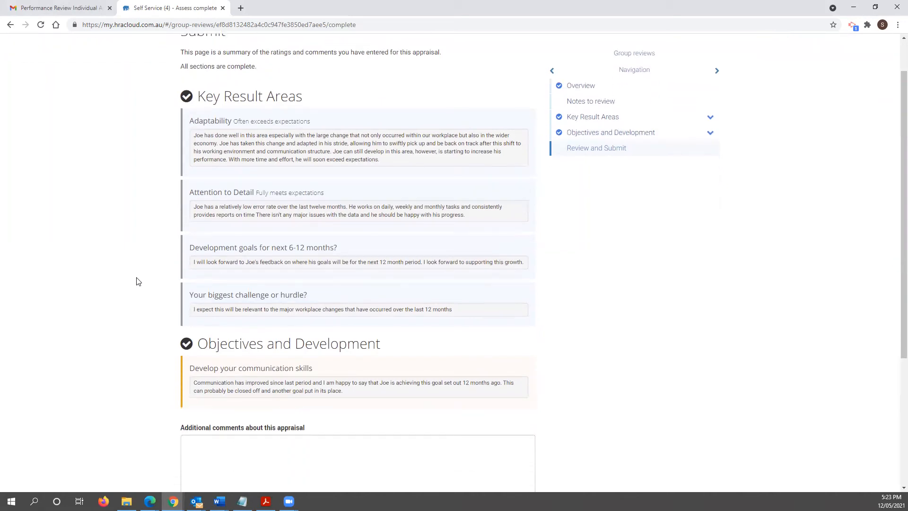
scroll(138, 282, down, 3)
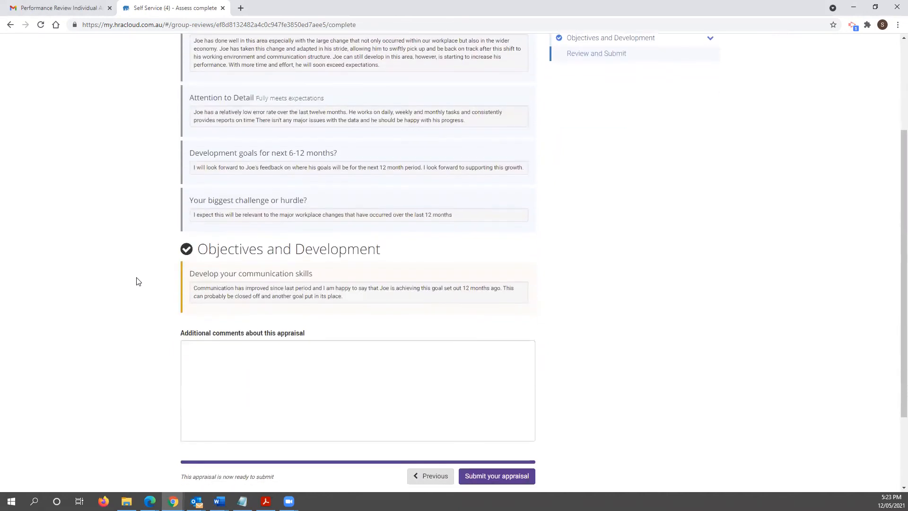
scroll(138, 282, down, 1)
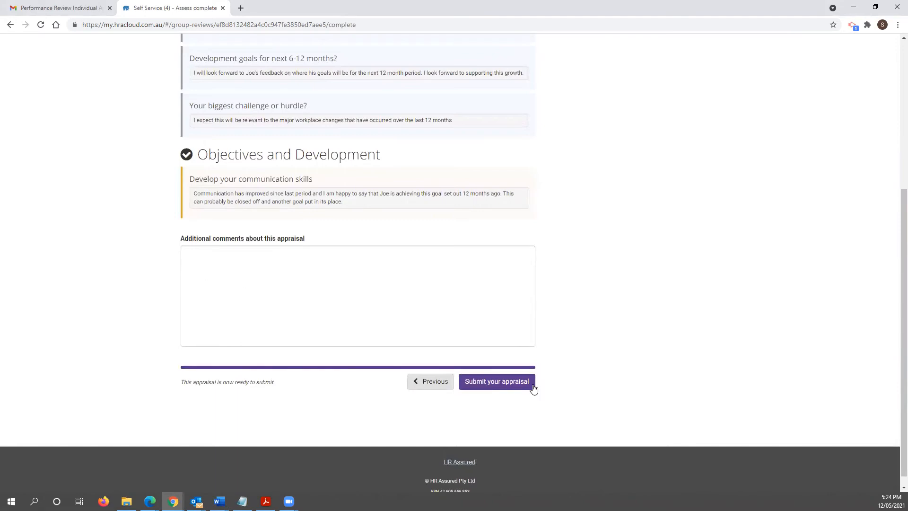
click(509, 384)
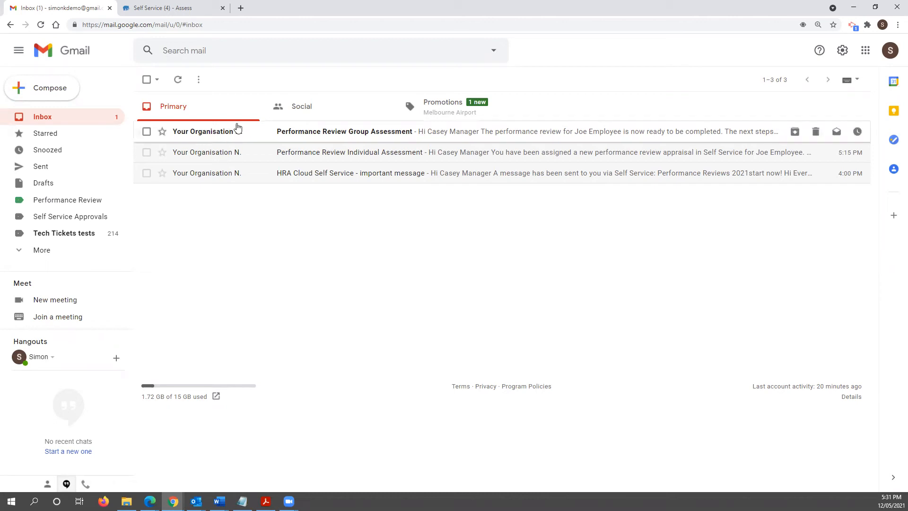
- Open the 'Performance Review Group Assessment' email with its next steps and summary PDF attachment
click(263, 130)
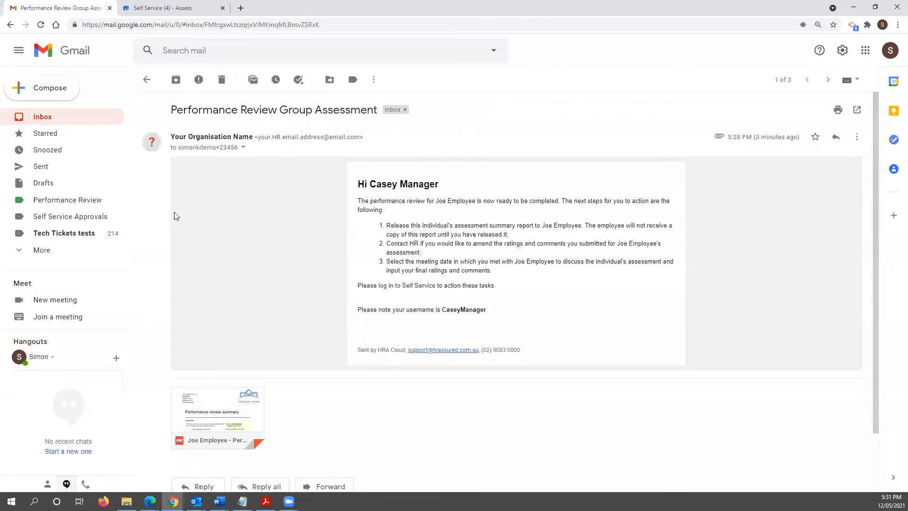
mouse_move(235, 401)
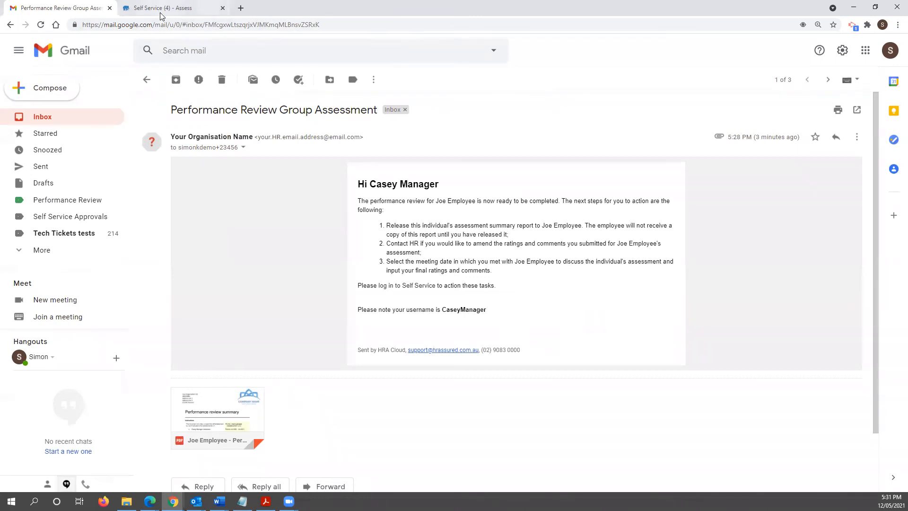
- In Self Service, go to My organisation > Group performance reviews and assess the 30 June 2021 review
click(203, 7)
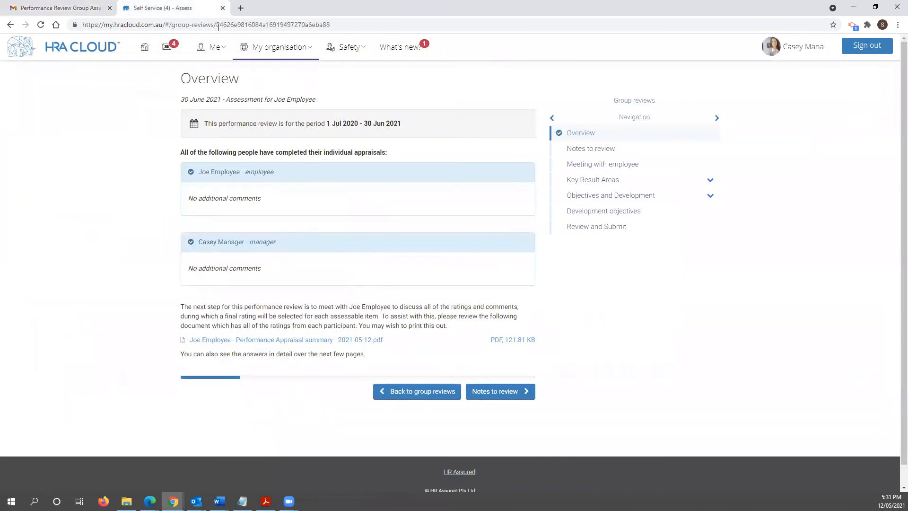
click(276, 49)
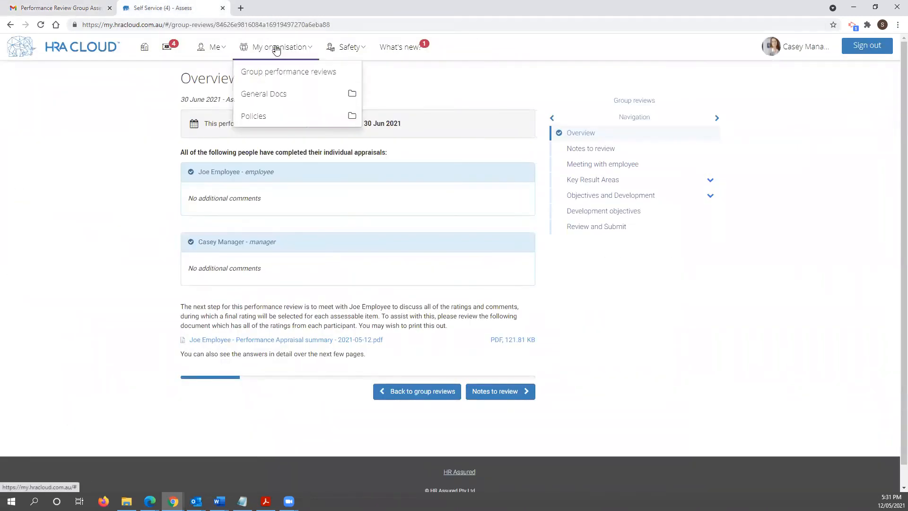
click(292, 74)
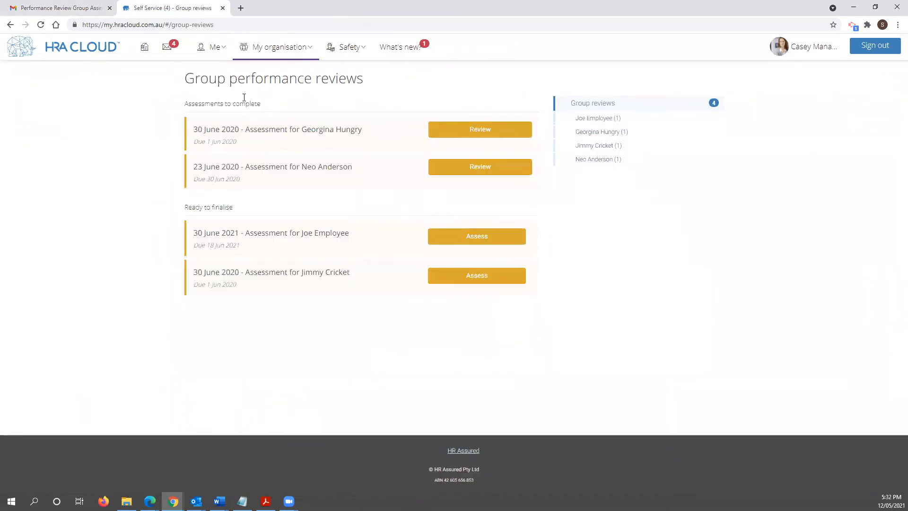
click(297, 243)
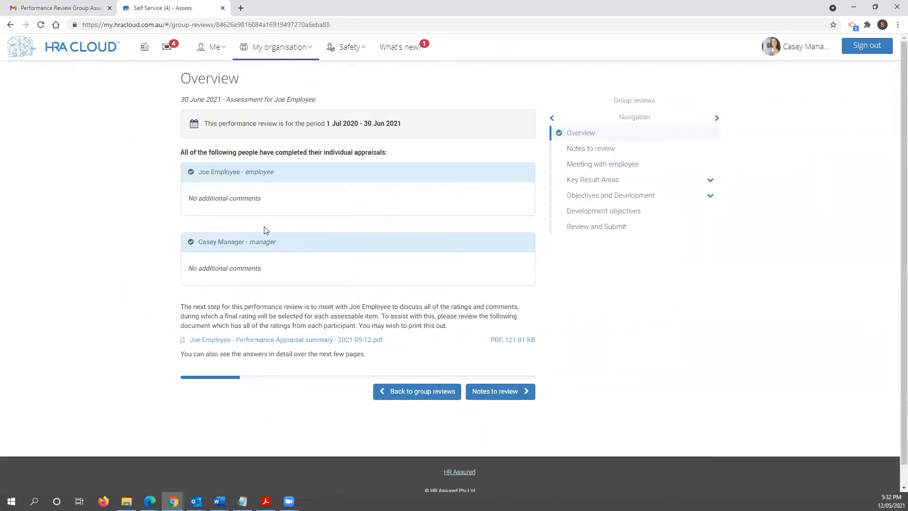
- Open the Performance Appraisal summary PDF and read down to the page 3 Adaptability ratings
click(228, 341)
scroll(237, 206, down, 6)
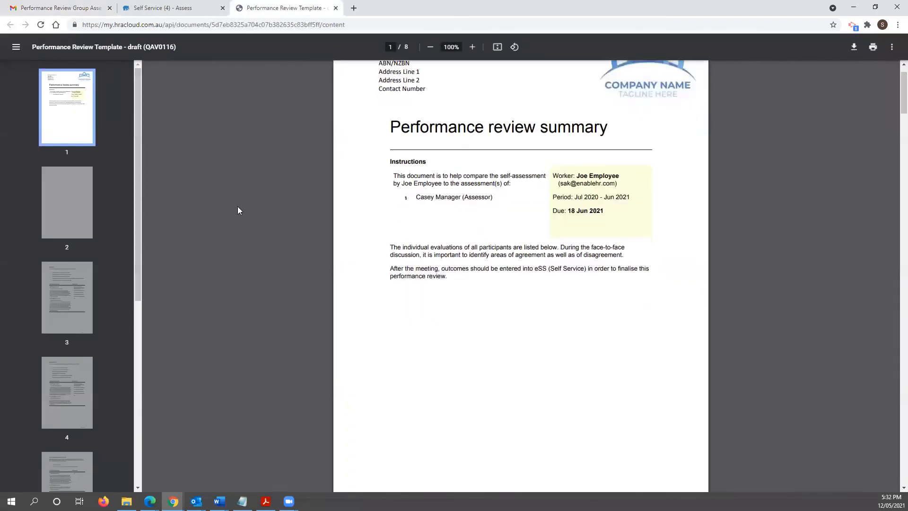
scroll(281, 224, down, 15)
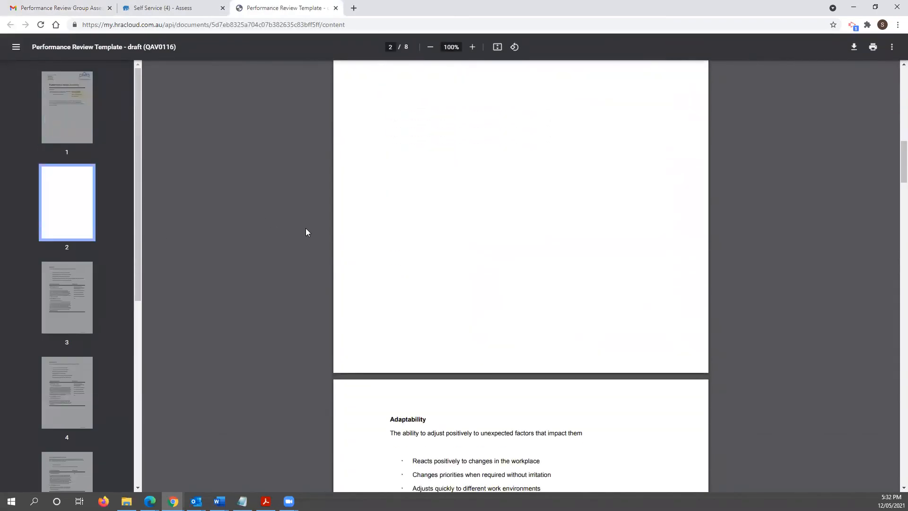
scroll(392, 245, down, 1)
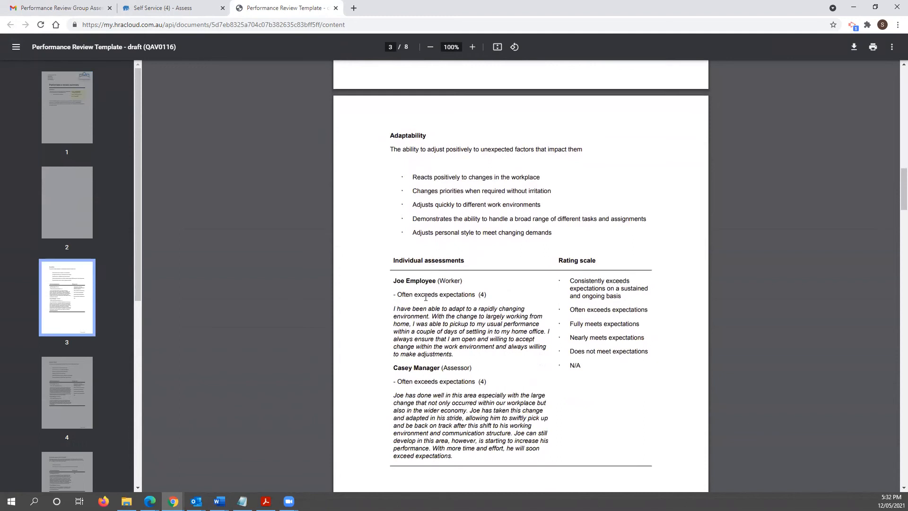
key(ctrl+shift+Tab)
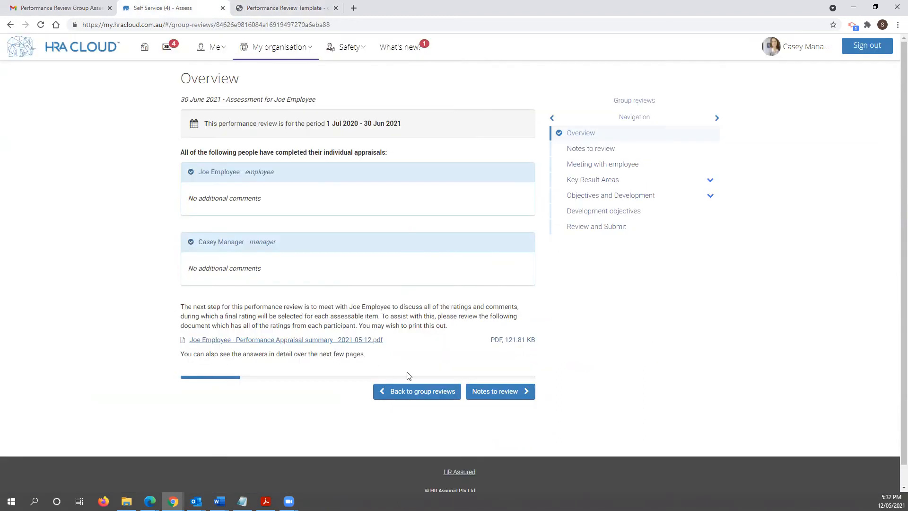
- Advance through Notes to review to Meeting with employee, then bring the next-steps email back up
click(480, 391)
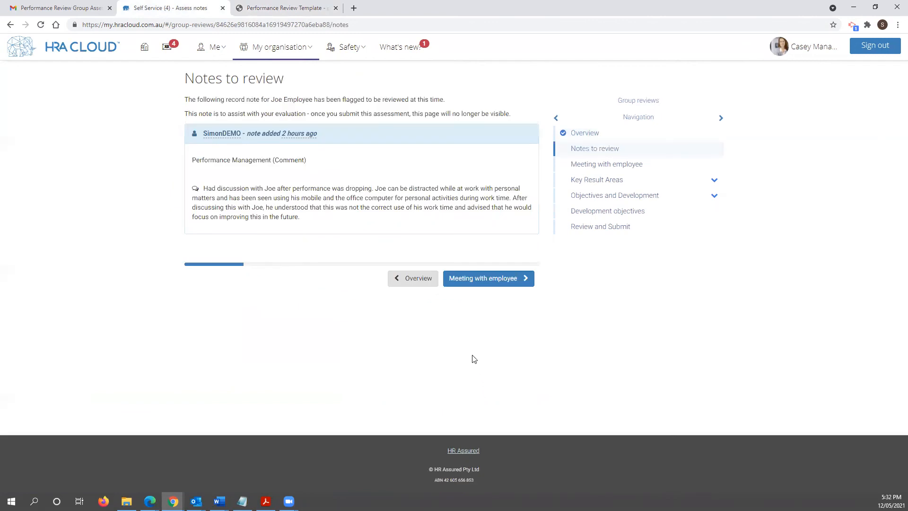
click(478, 280)
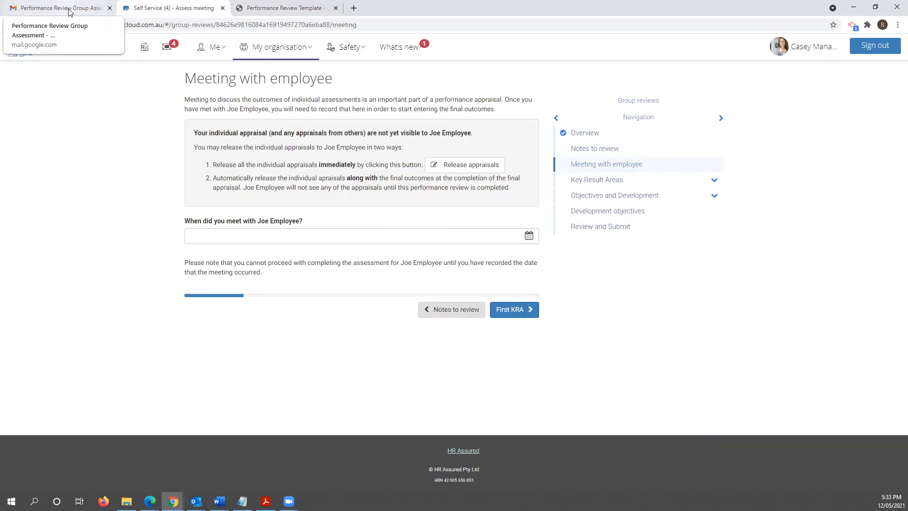
click(70, 12)
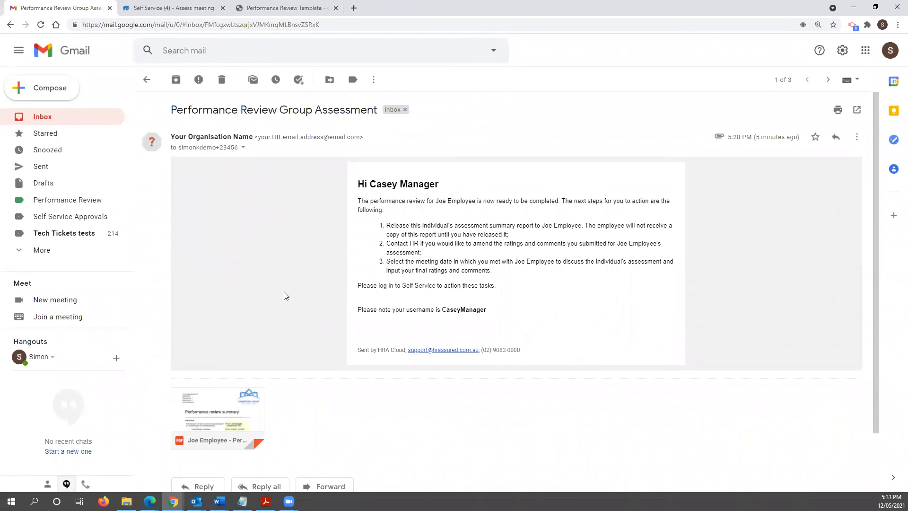
- Switch back to the assessment's Meeting with employee page
click(178, 8)
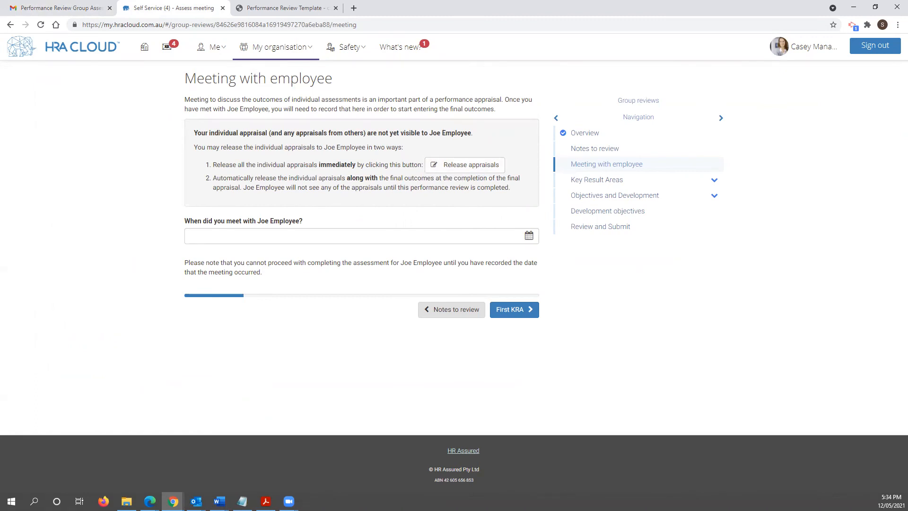
- Record 12 May 2021 as the employee meeting date and confirm it
click(336, 240)
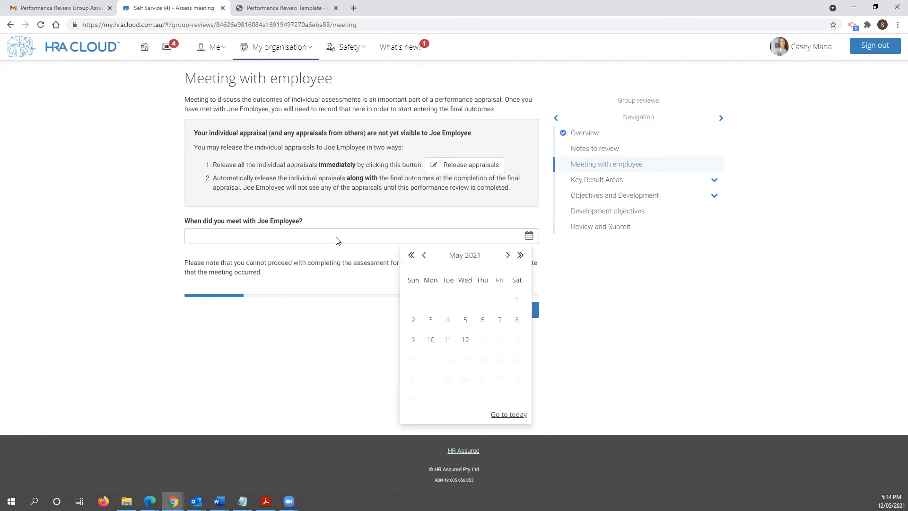
click(467, 342)
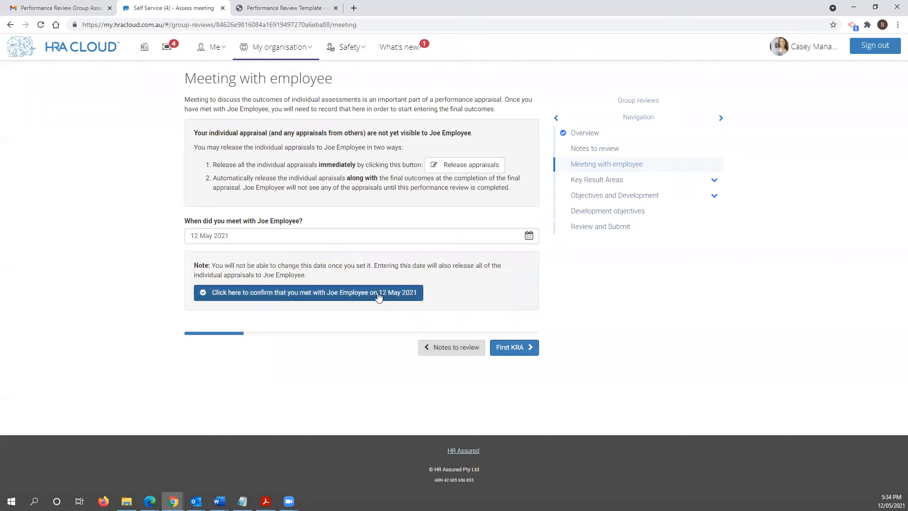
click(379, 294)
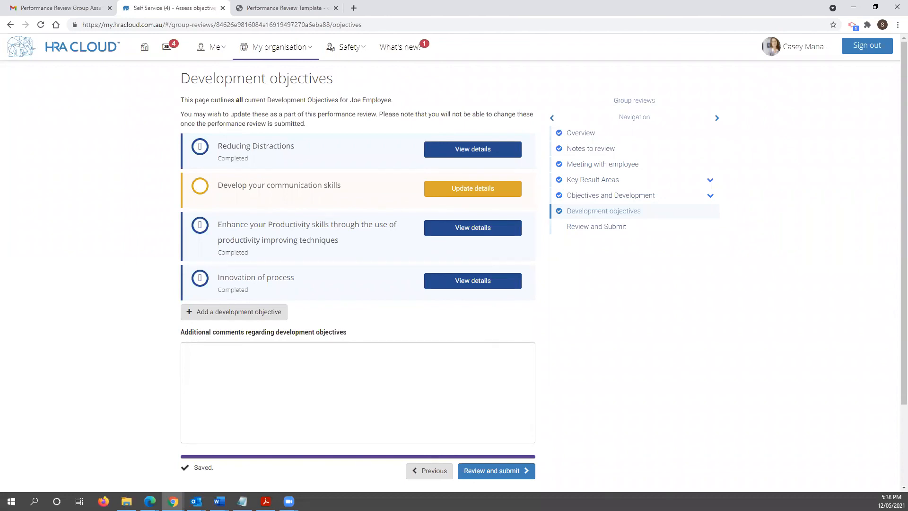
click(214, 316)
click(296, 211)
click(284, 229)
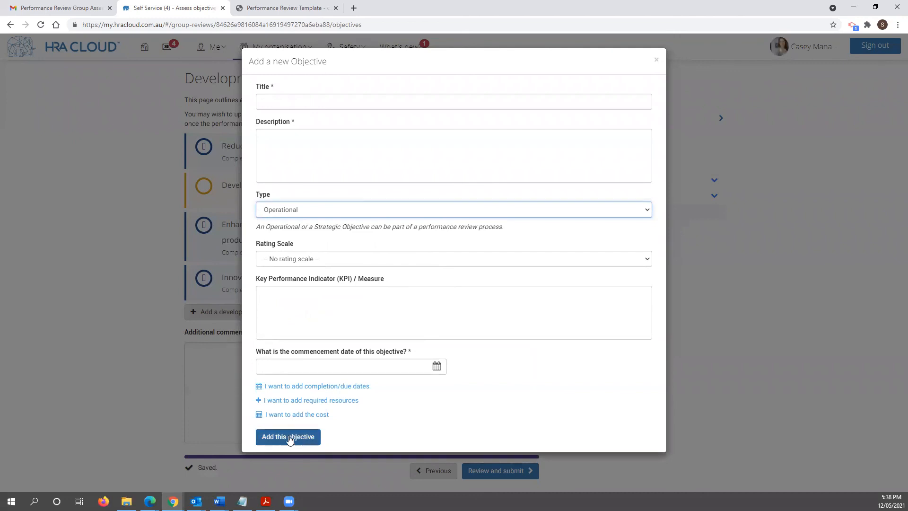
click(656, 60)
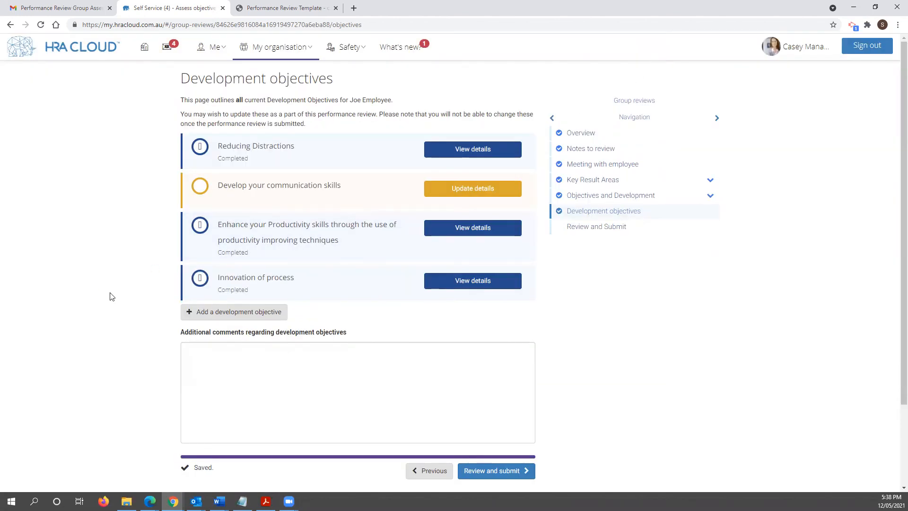
scroll(123, 303, down, 1)
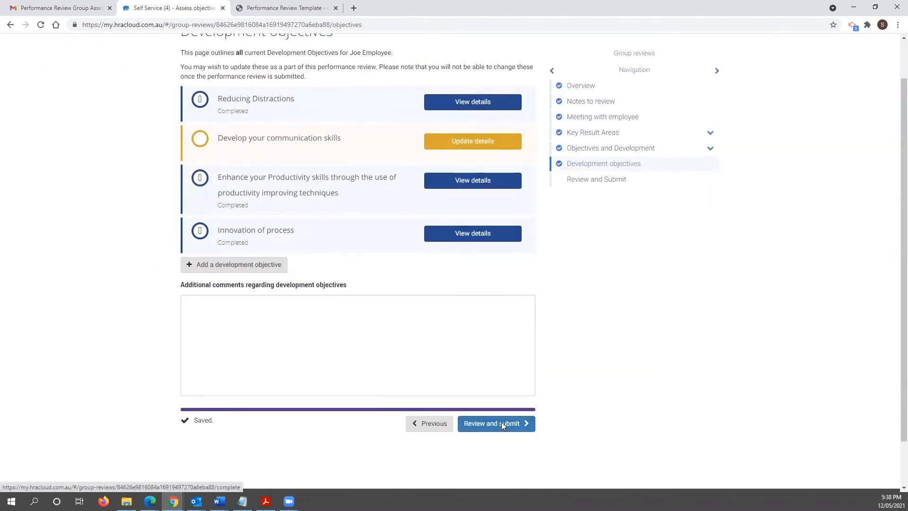